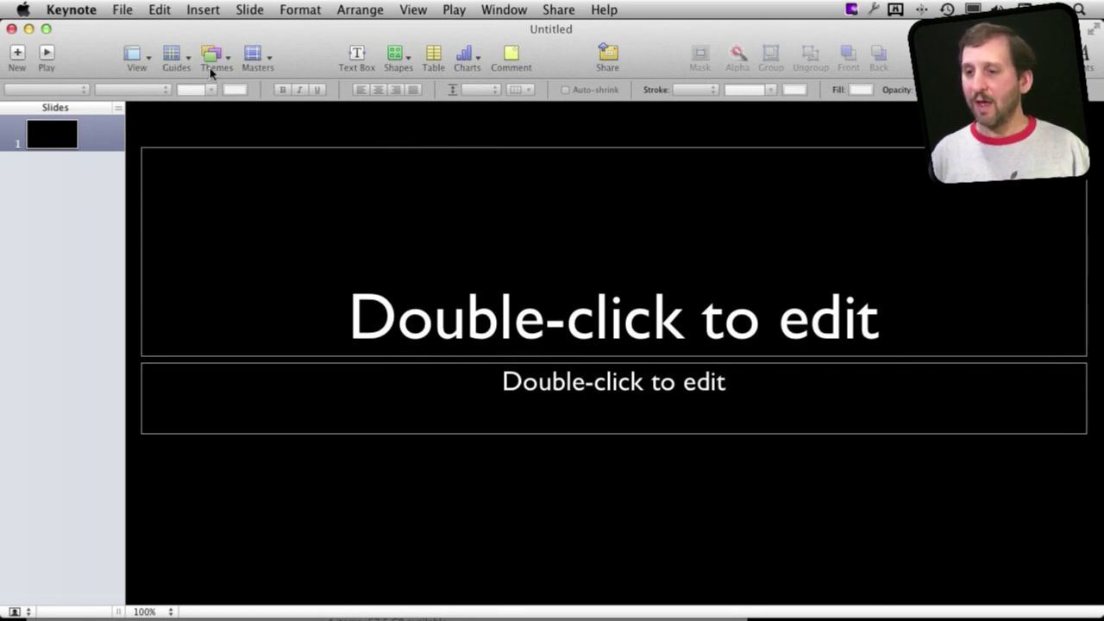
- Switch the slide to the Blank layout and insert a Swap Smart Build
click(259, 57)
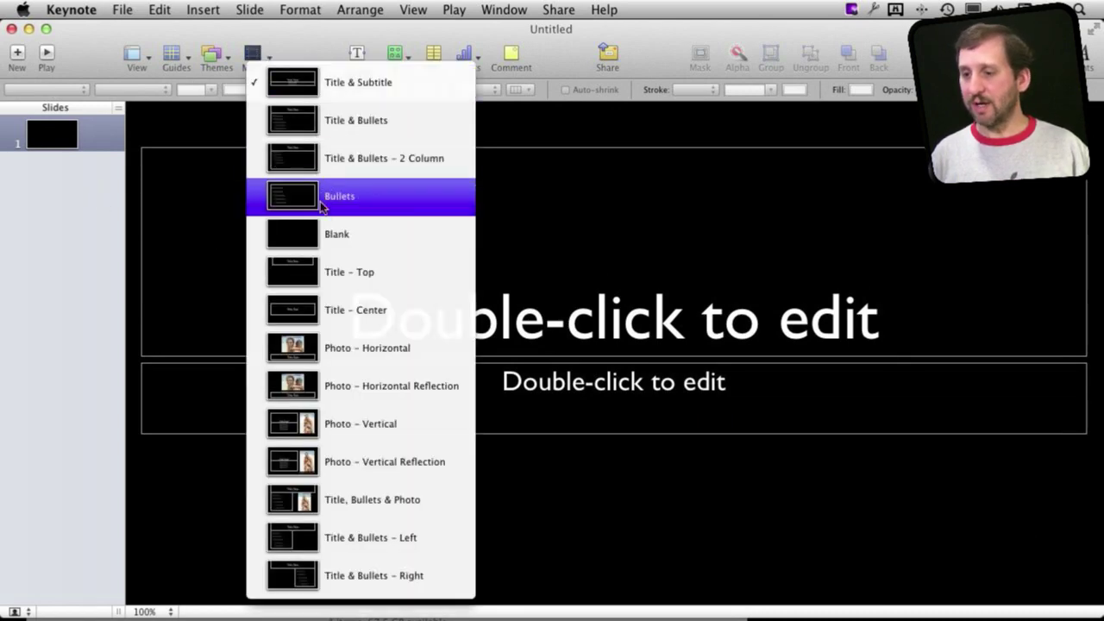
click(310, 236)
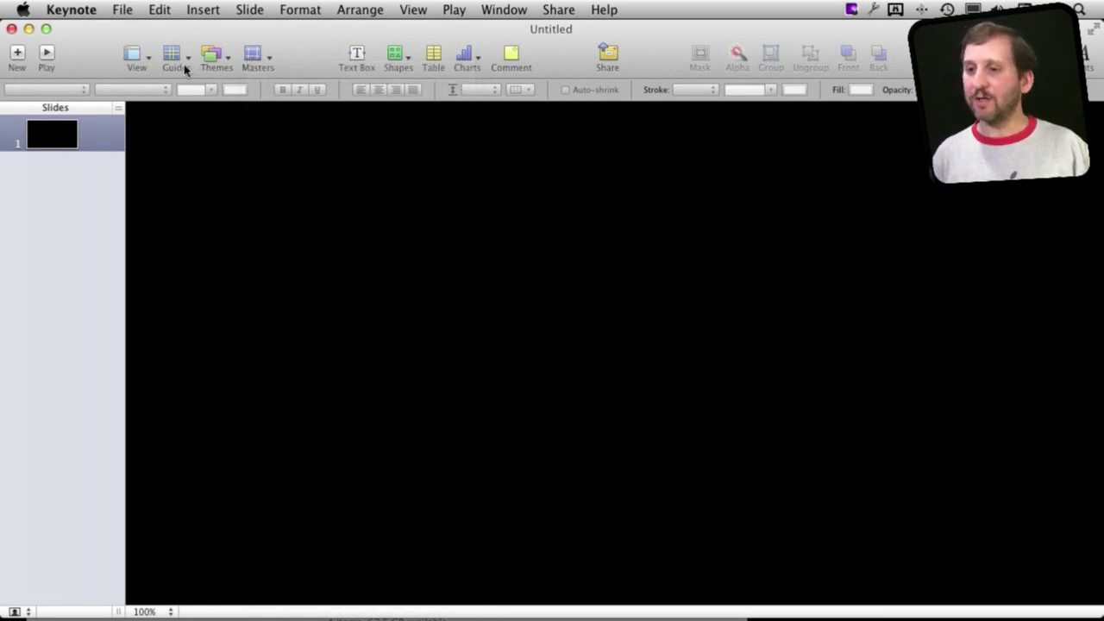
click(205, 10)
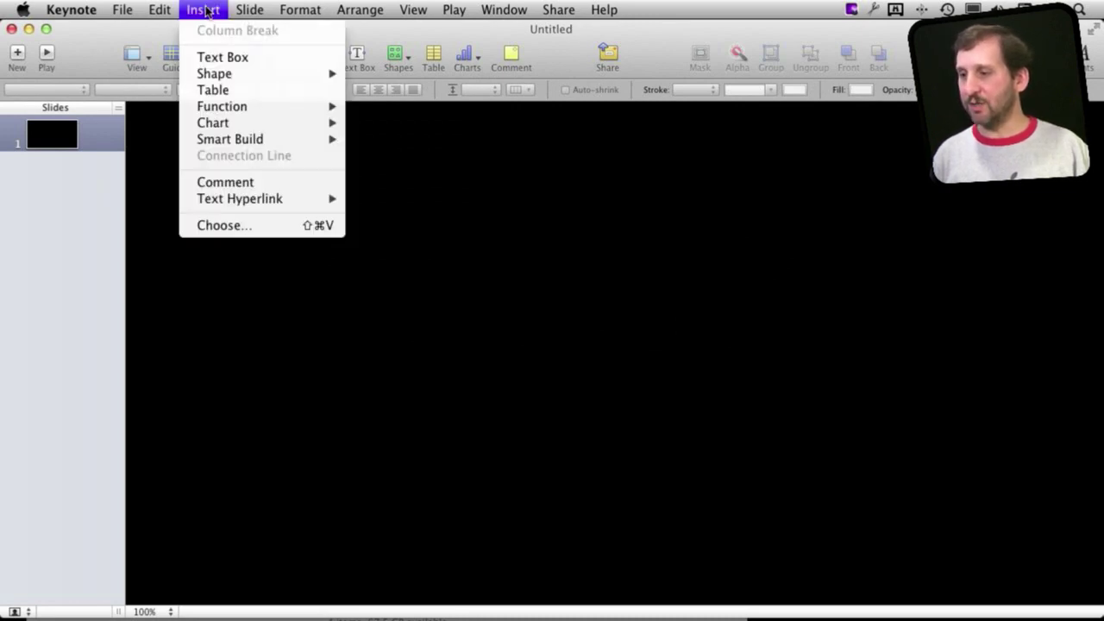
mouse_move(247, 143)
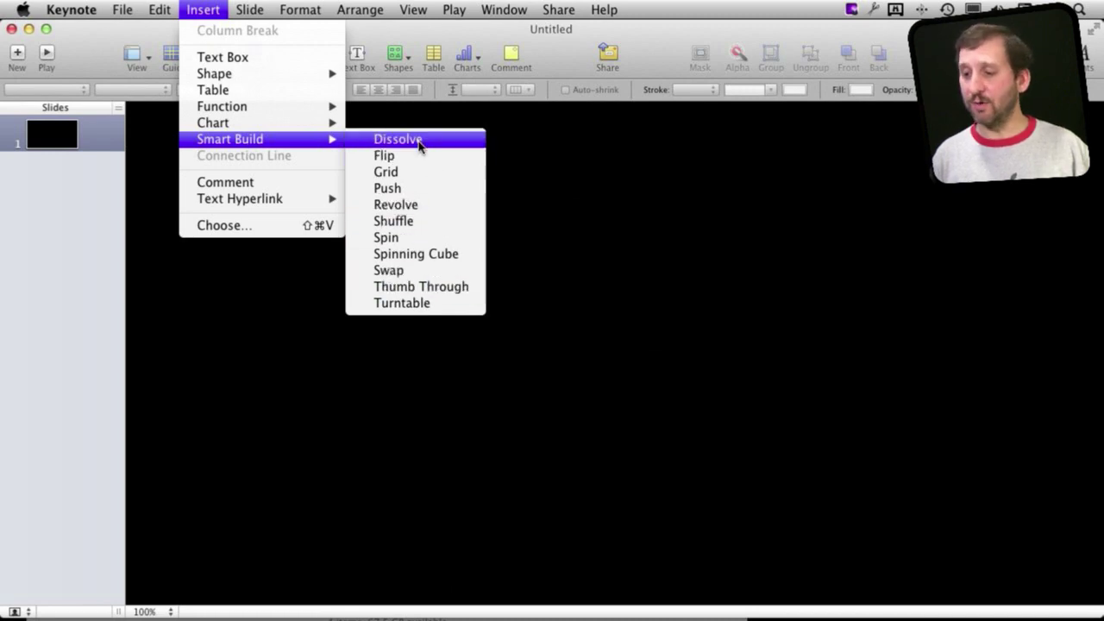
click(419, 272)
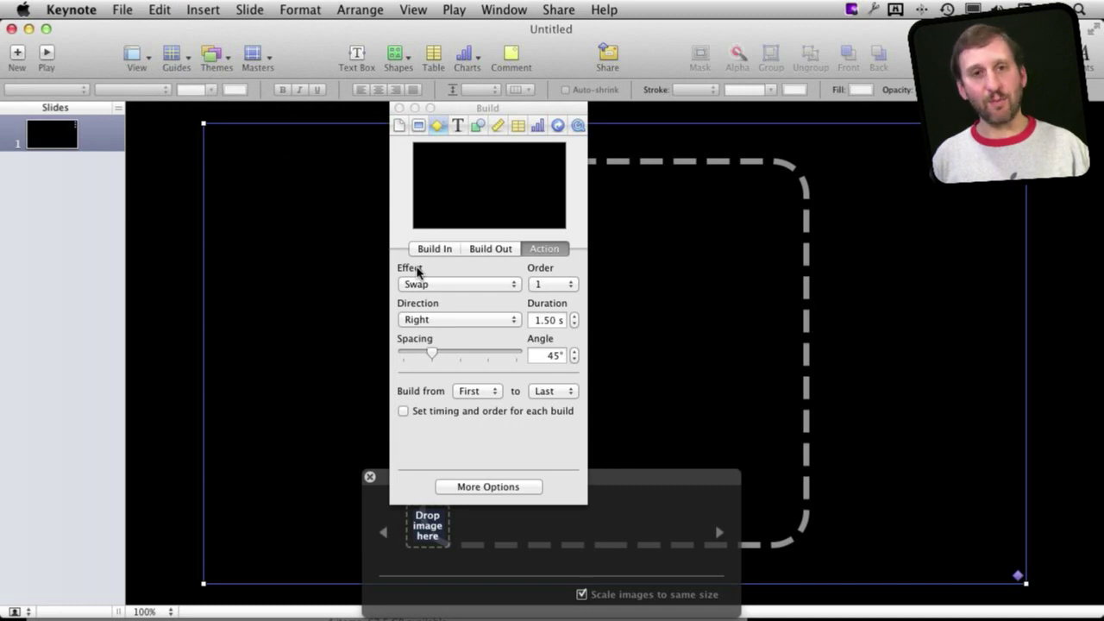
- Move the build settings and image drop panel aside, and place the Media browser clear of the drop area
drag(524, 109, 242, 152)
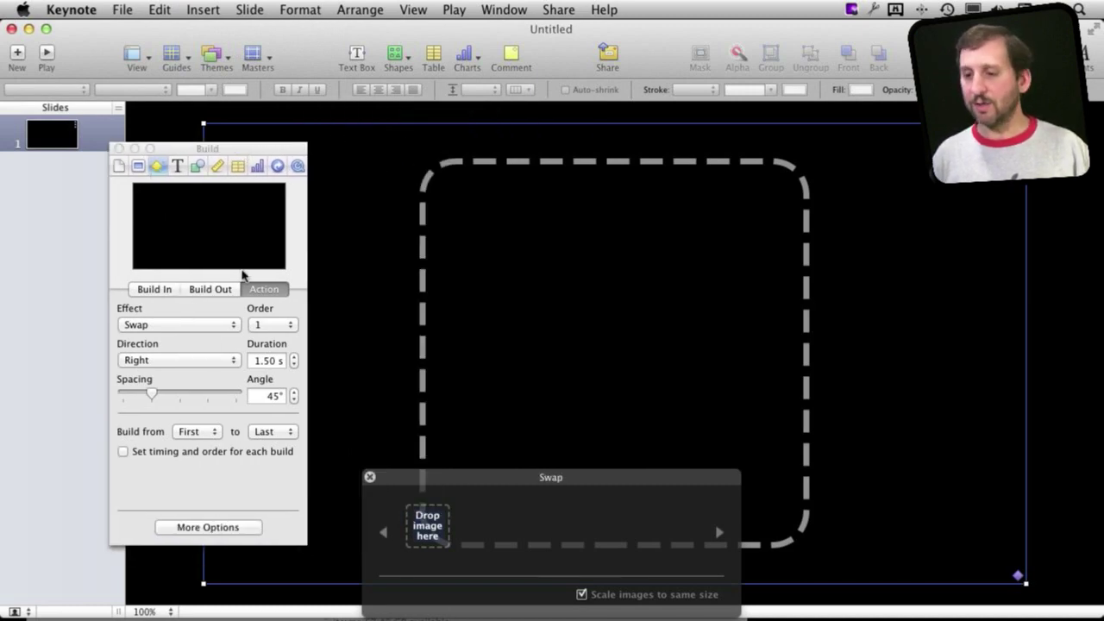
drag(485, 477, 473, 331)
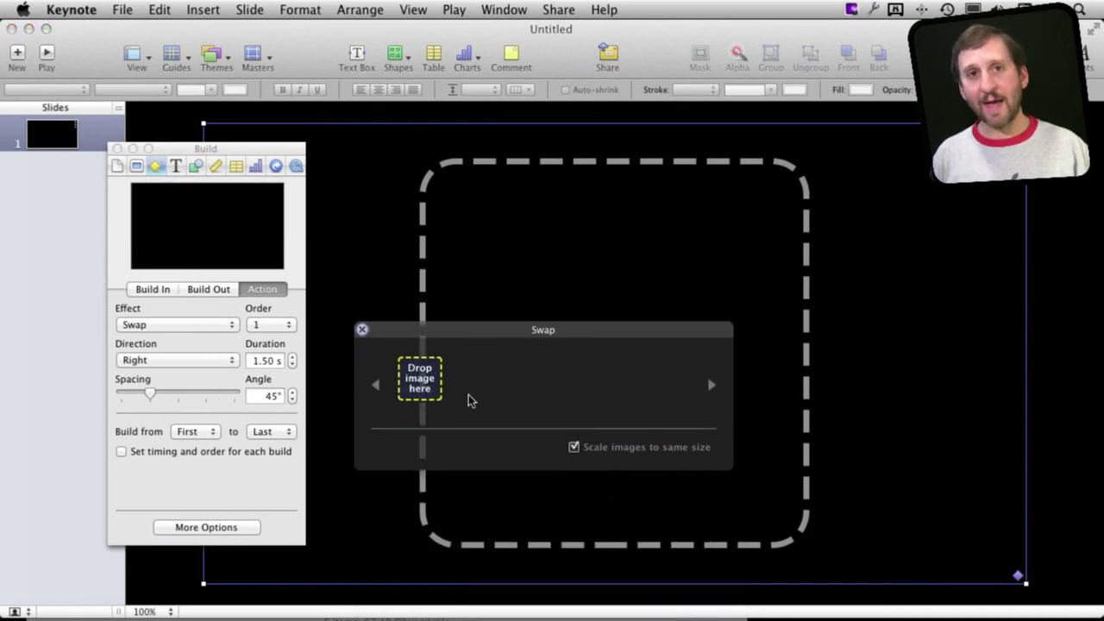
click(1018, 60)
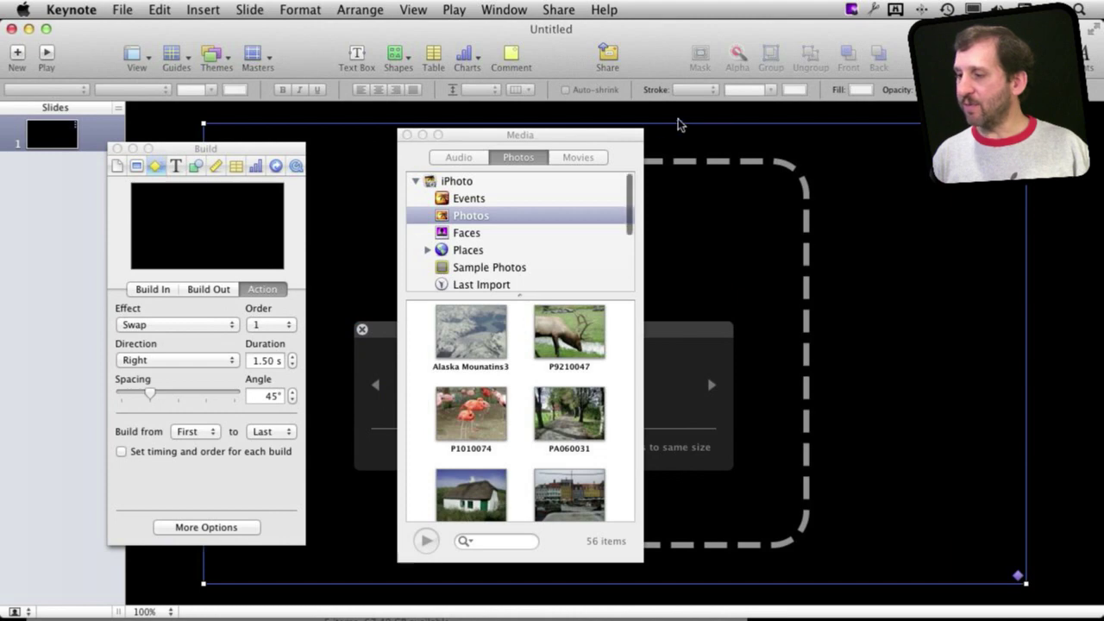
drag(558, 131, 897, 108)
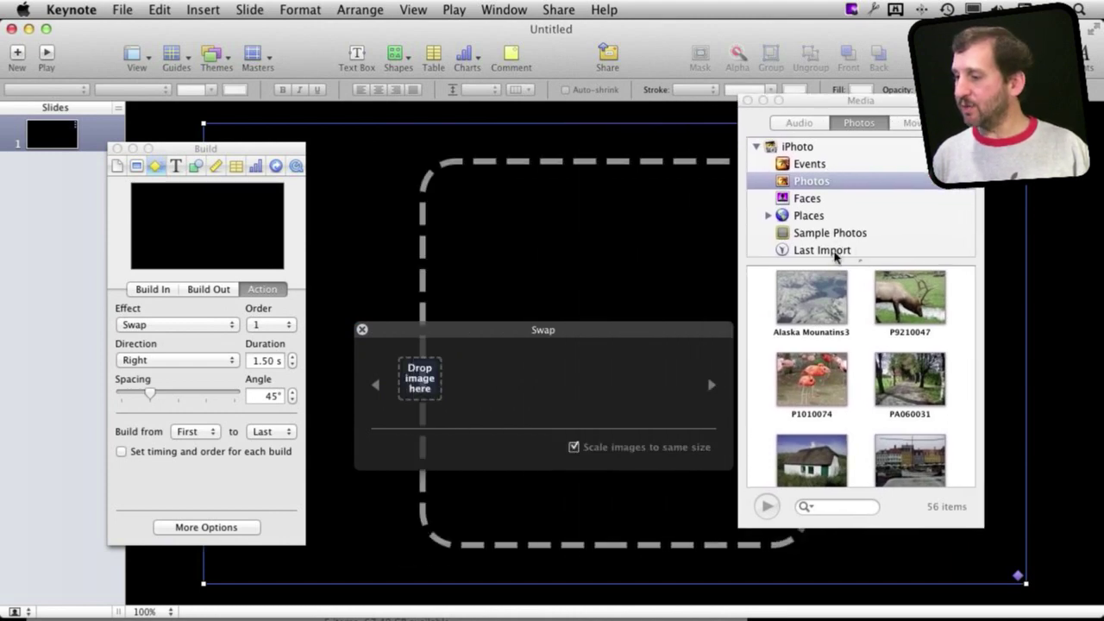
- Select all 12 iPhoto photos, drop them into the Swap build's image well, and close the browser
click(826, 299)
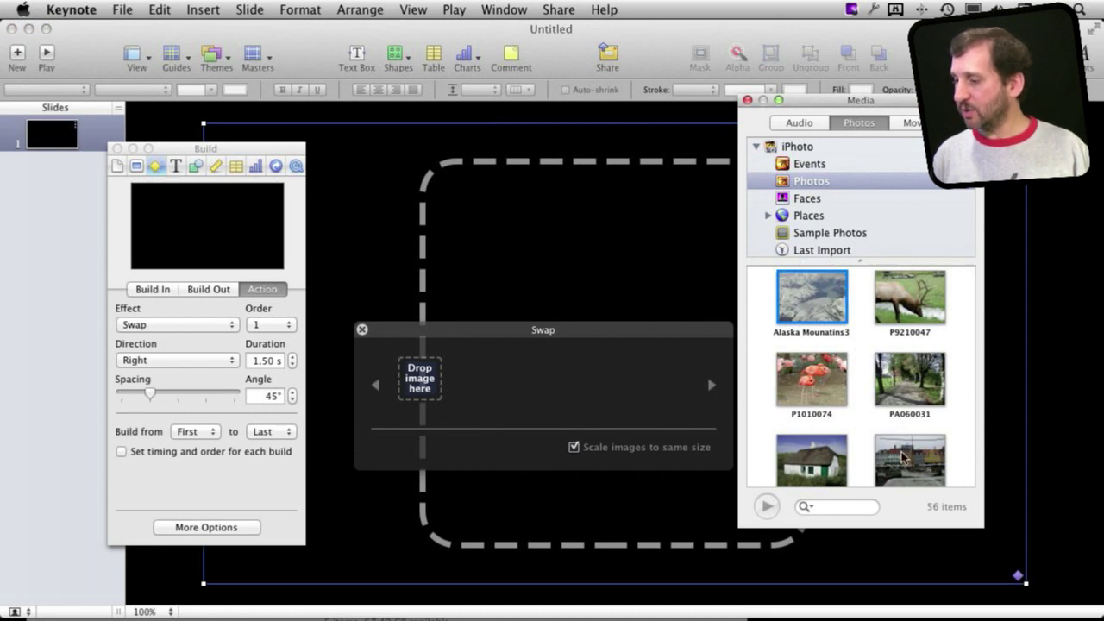
scroll(903, 457, down, 10)
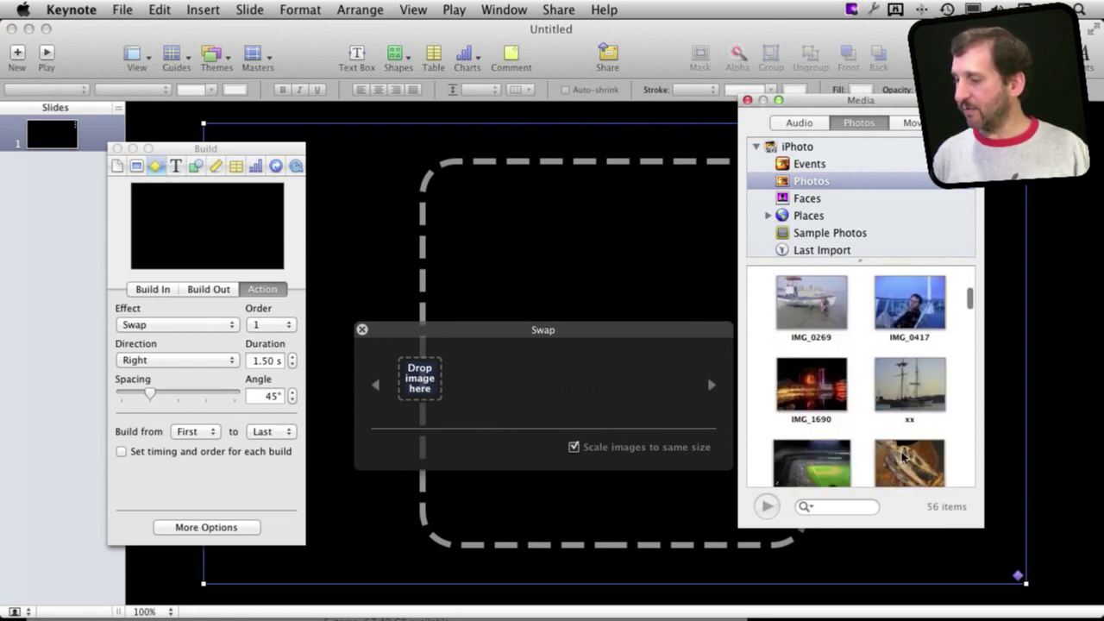
scroll(903, 448, down, 2)
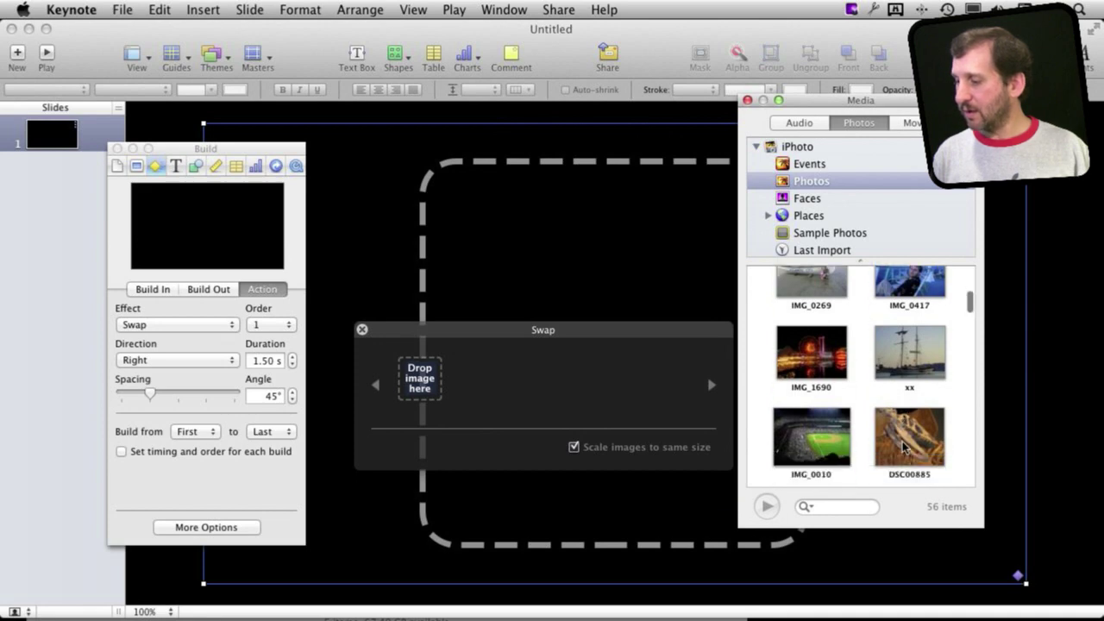
key(super+a)
drag(774, 364, 422, 398)
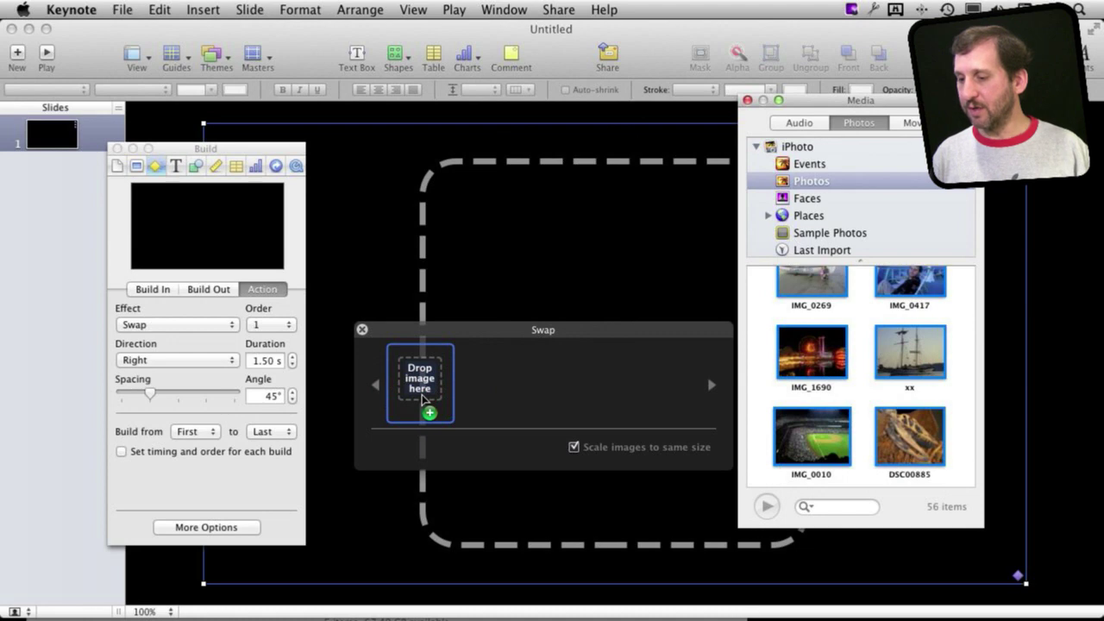
drag(423, 397, 422, 394)
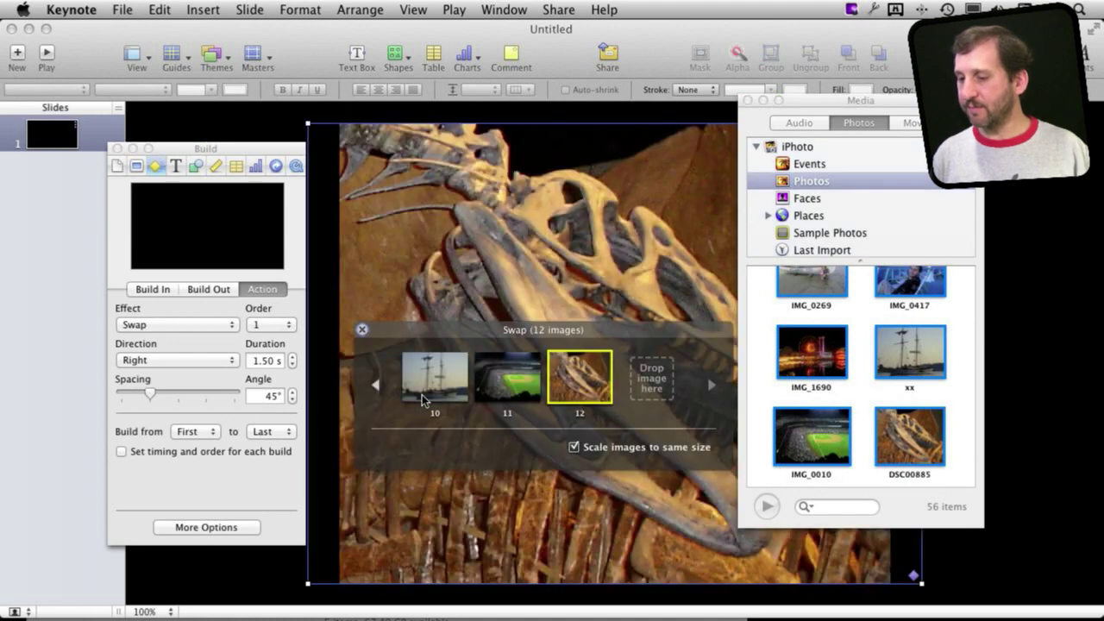
click(748, 101)
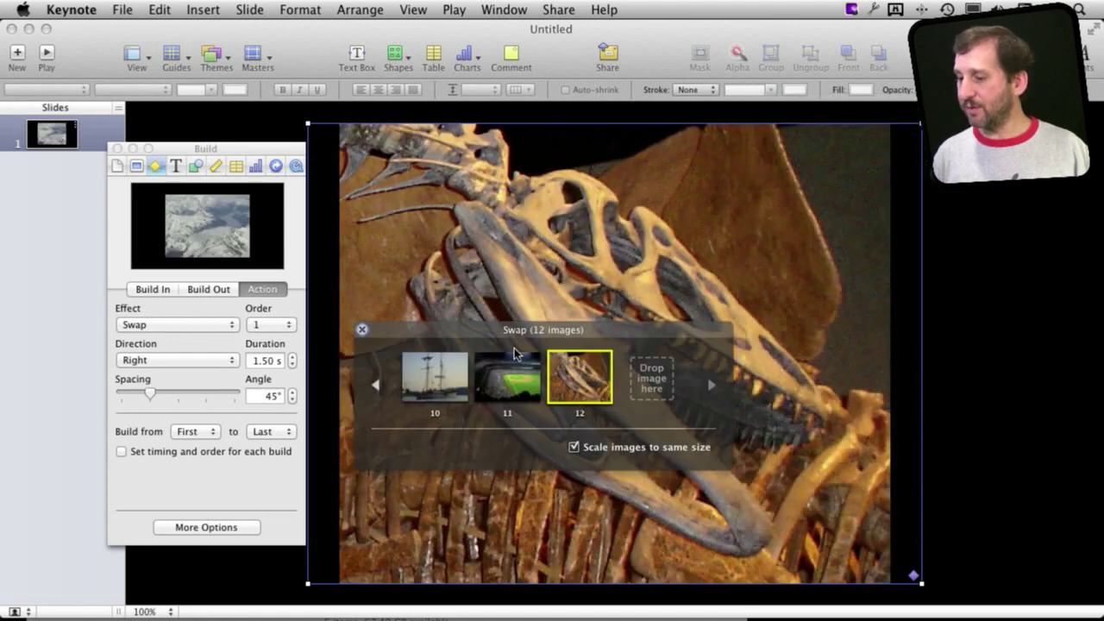
- Move the Swap image panel off the photo
drag(509, 335, 805, 515)
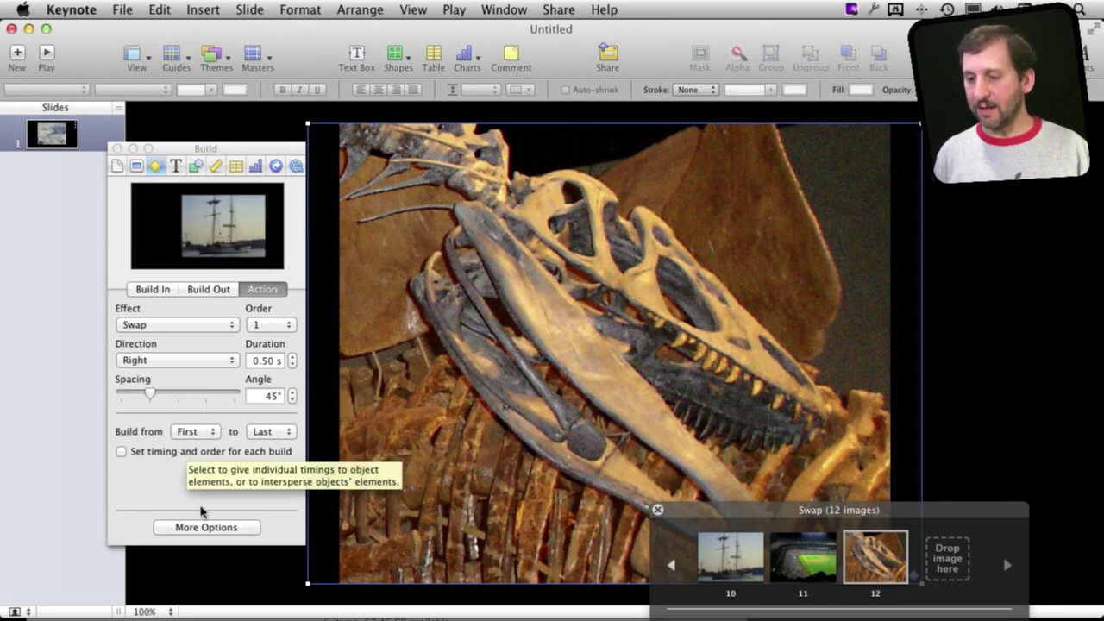
- Set the photo build to start Automatically after prior build with a 0.0 s delay
click(198, 527)
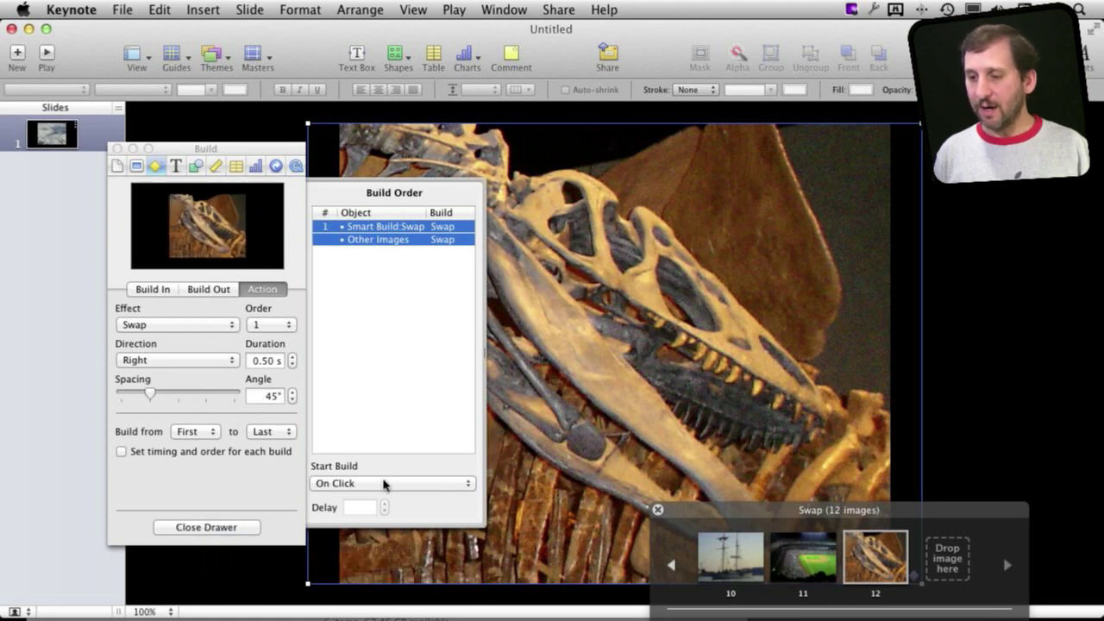
click(340, 485)
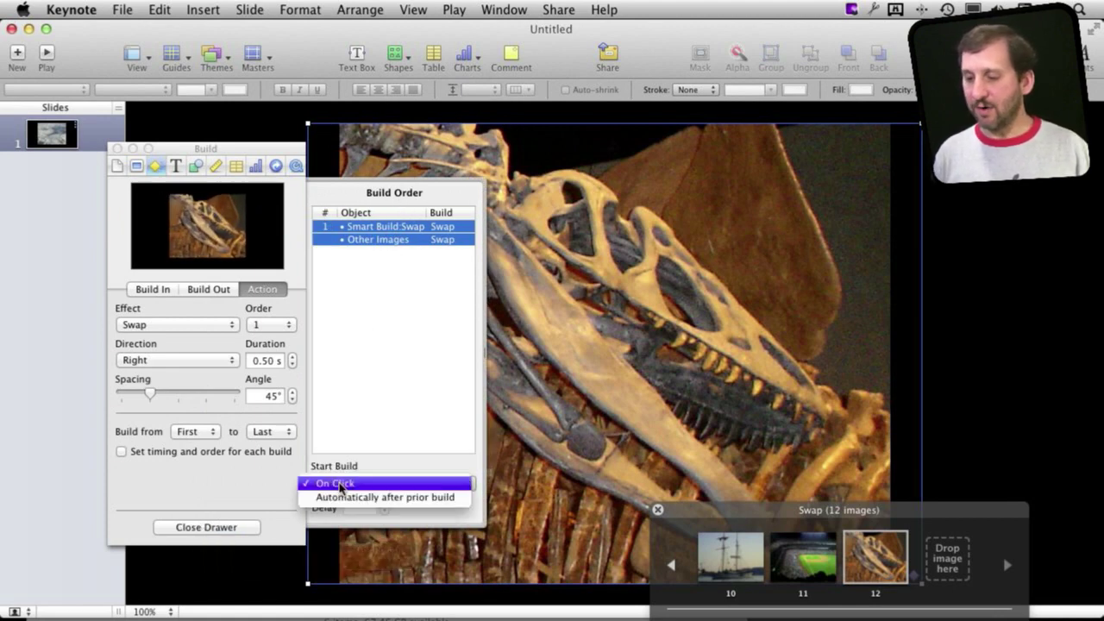
click(349, 497)
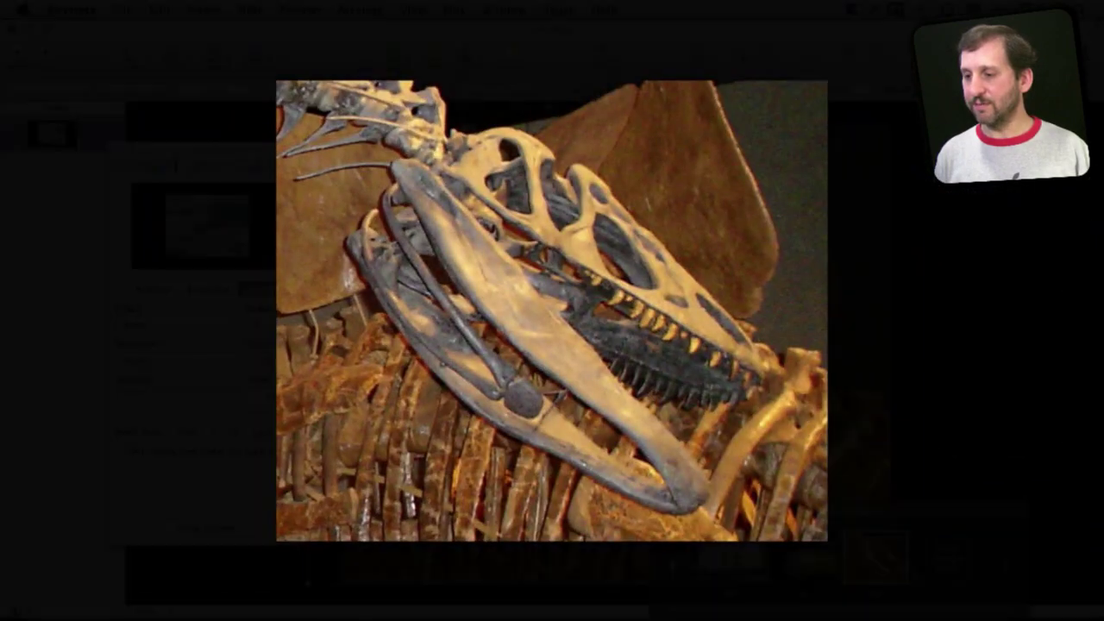
click(159, 327)
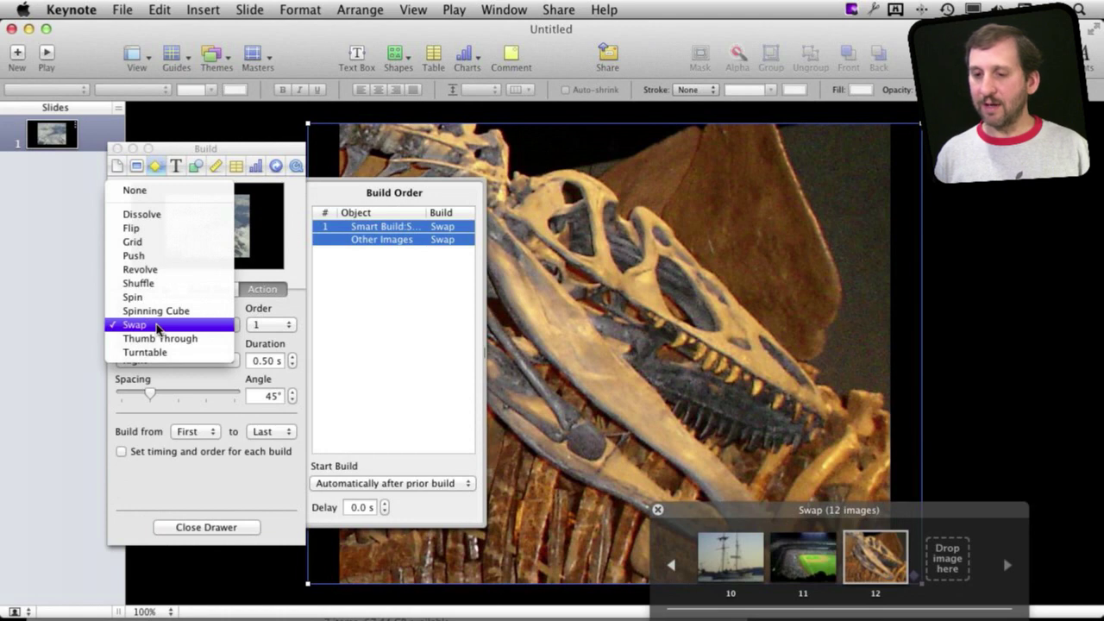
- Try the Shuffle and Push effects, then settle on Flip for the smart build
click(153, 283)
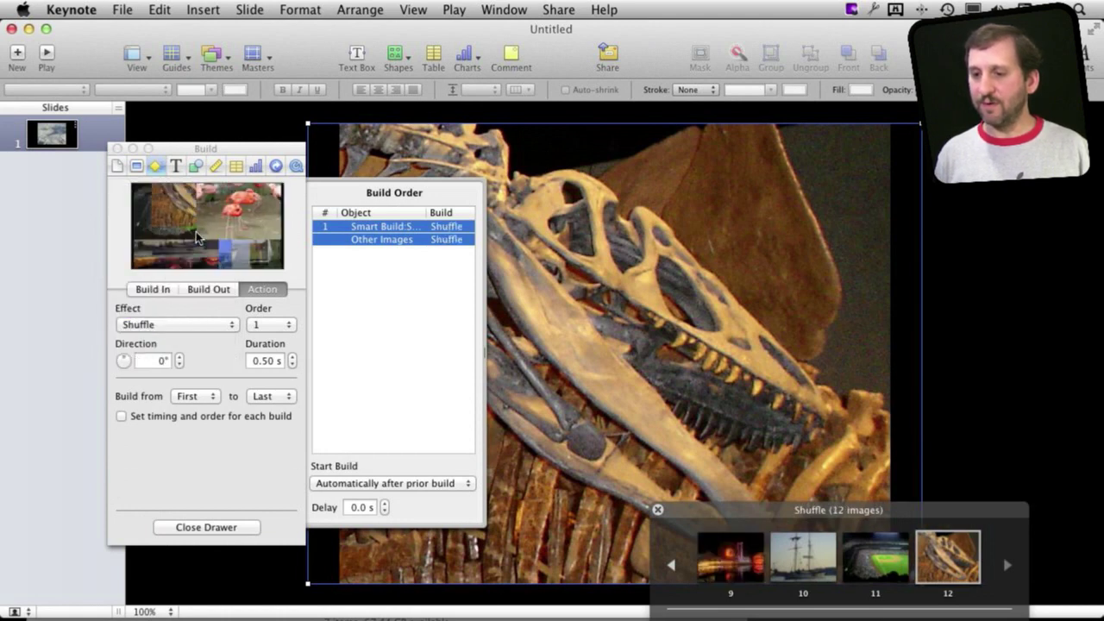
click(172, 324)
click(167, 297)
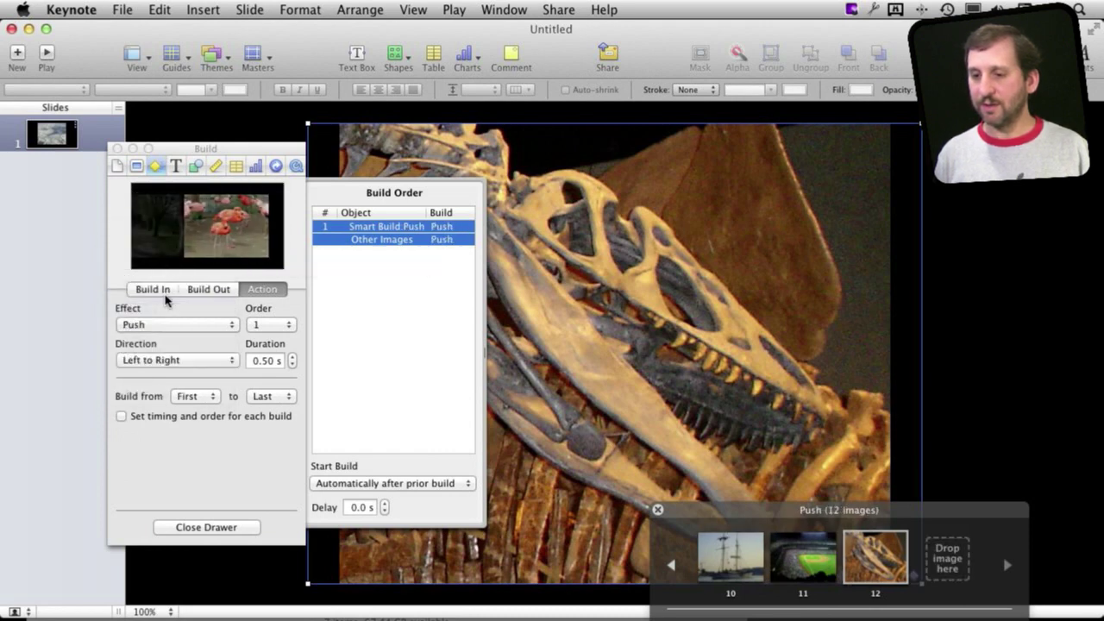
click(164, 328)
click(164, 297)
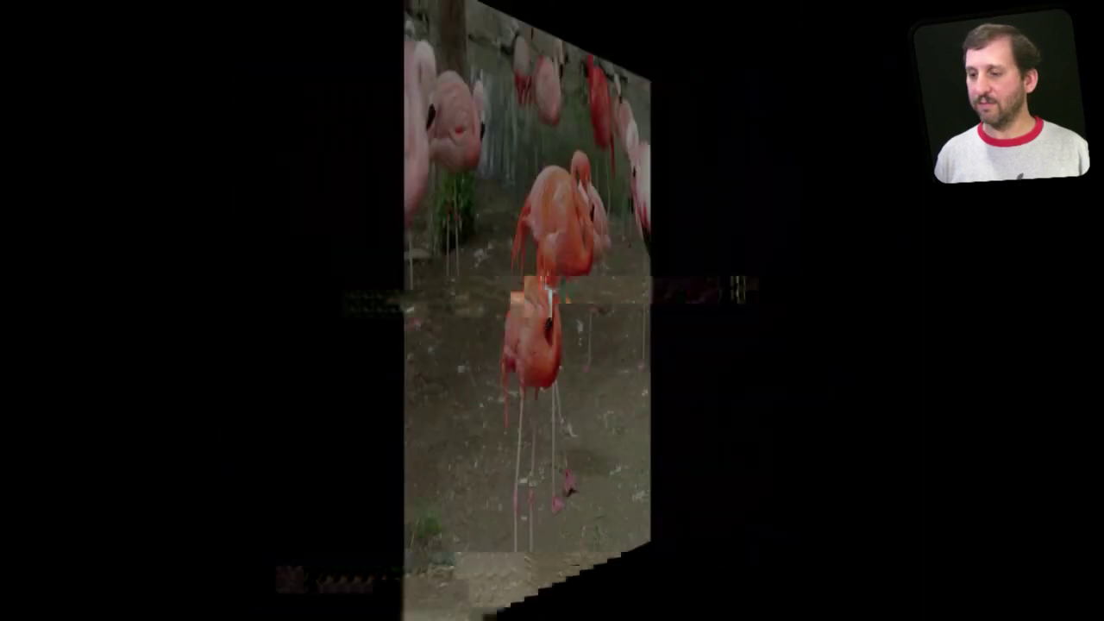
- Run the Flip build in the slideshow preview, then exit back to editing
key(Escape)
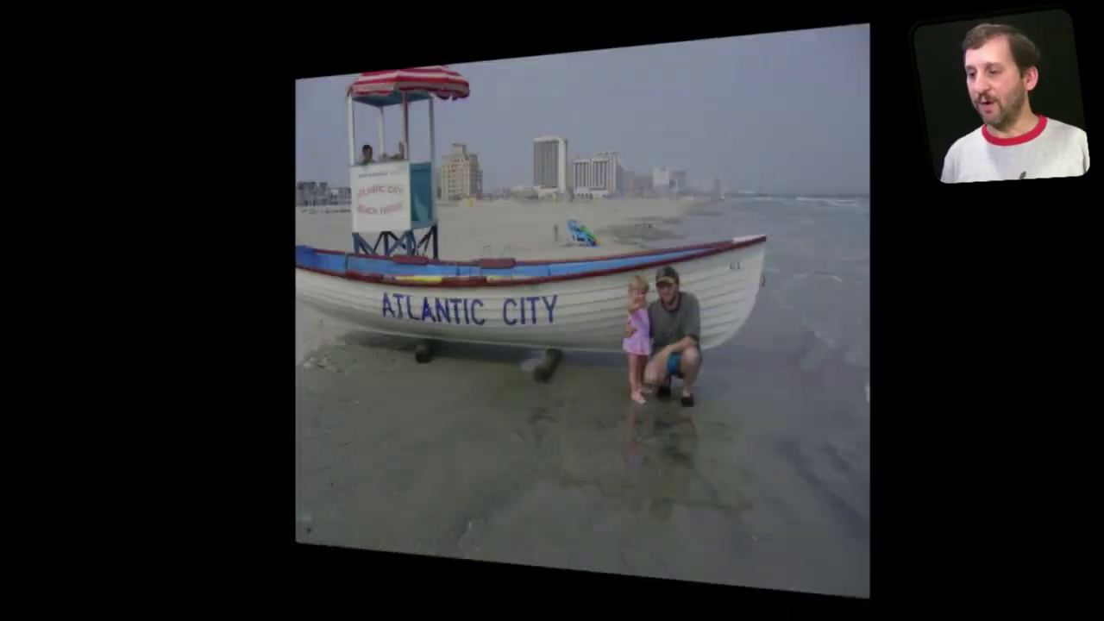
key(Escape)
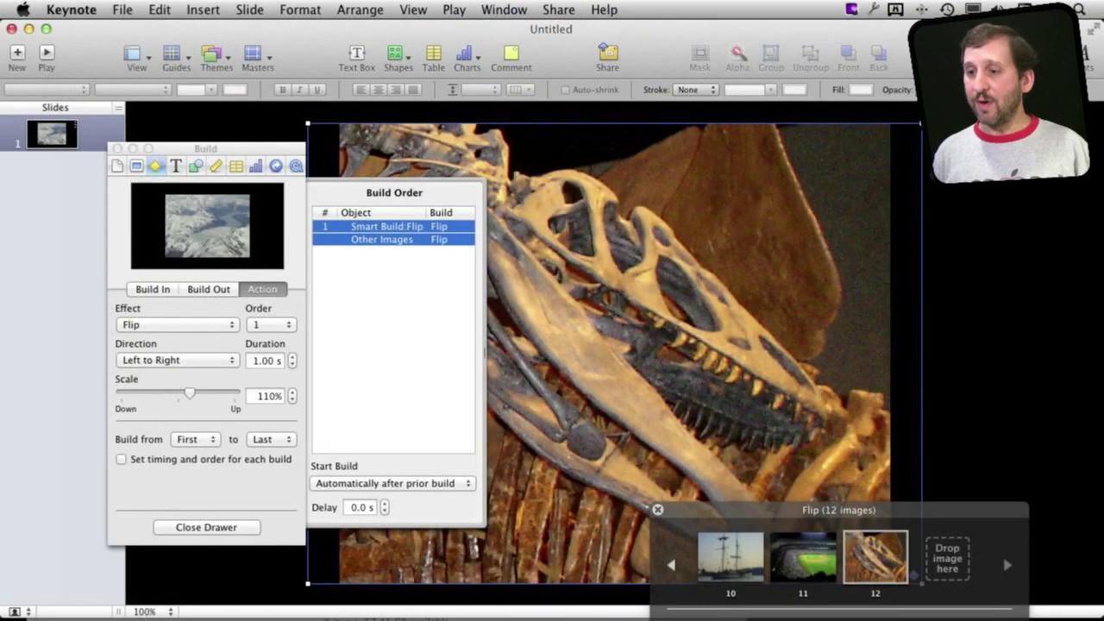
- Export to QuickTime with Fixed Timing playback and Full Quality, Large format
click(121, 10)
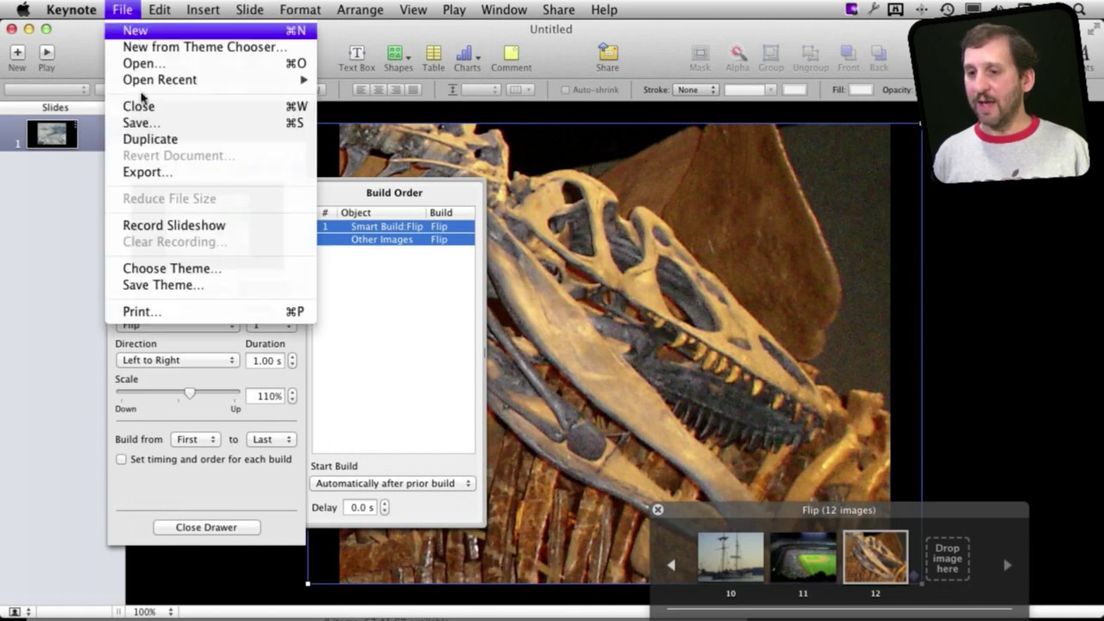
click(153, 172)
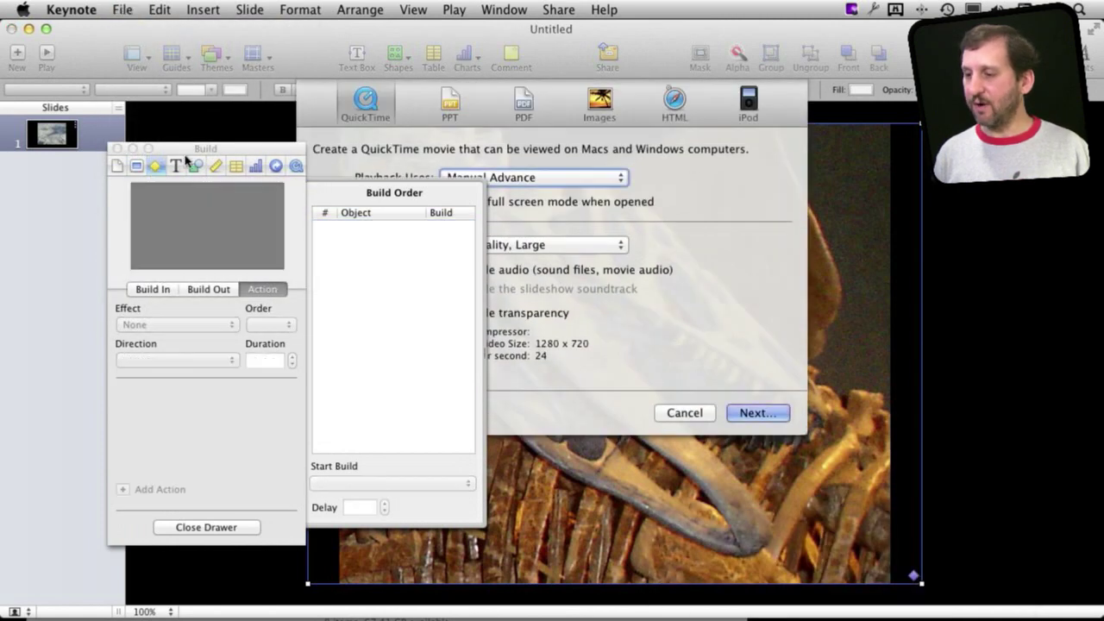
drag(281, 148, 66, 191)
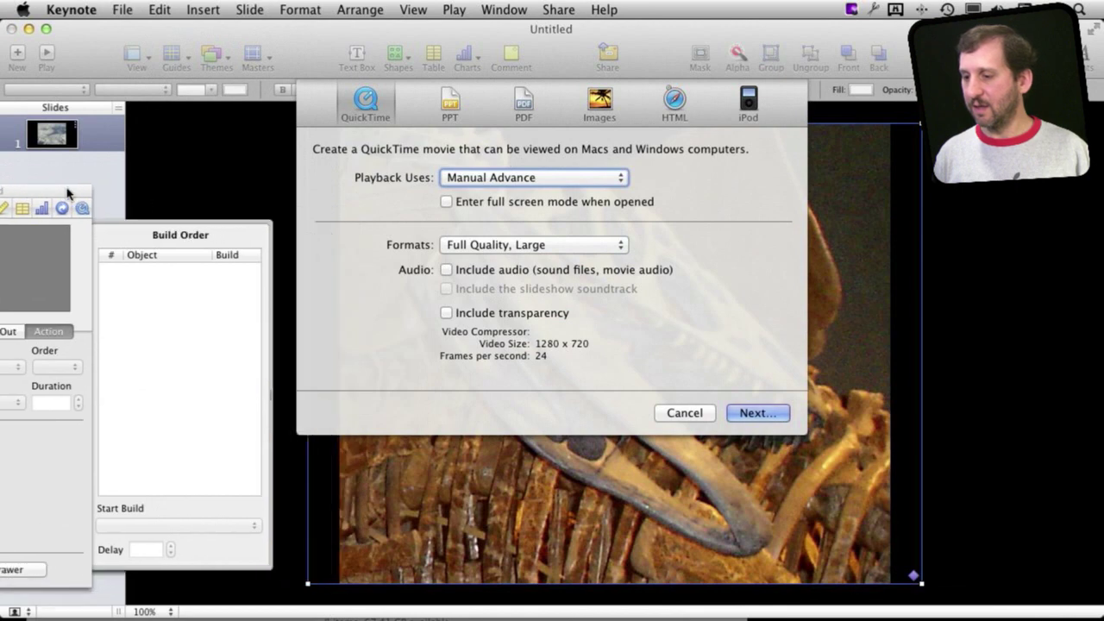
click(501, 178)
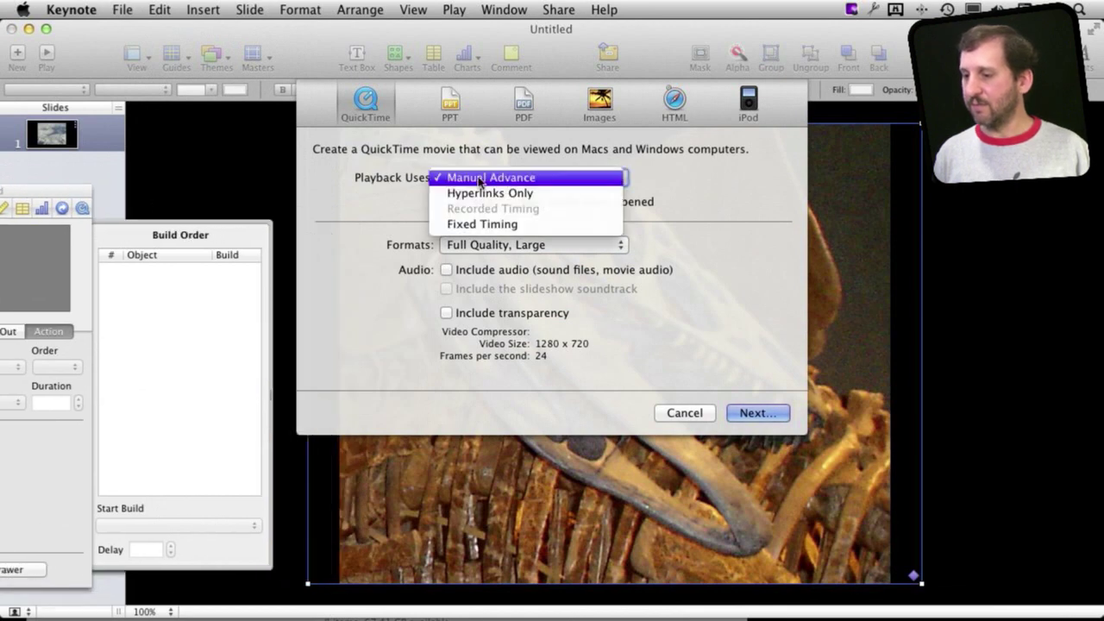
click(473, 224)
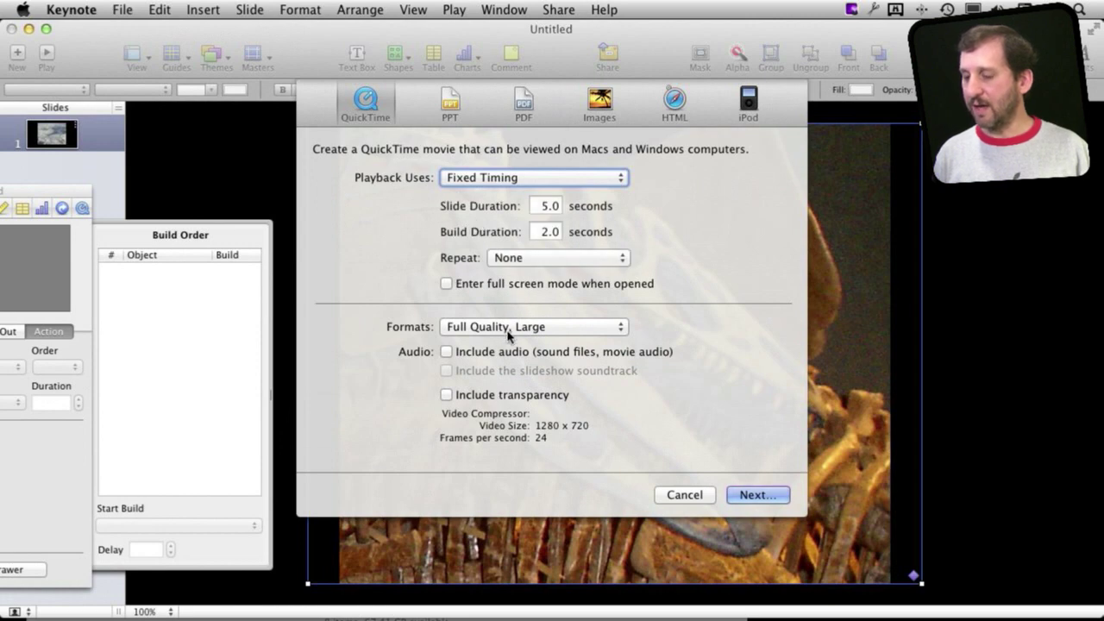
click(535, 335)
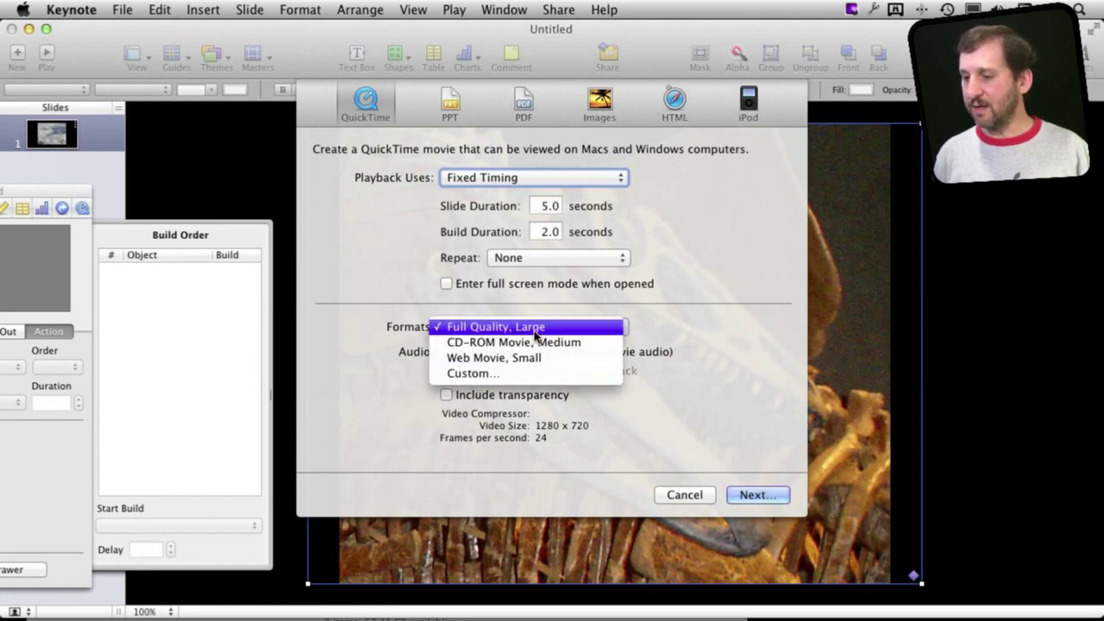
click(529, 322)
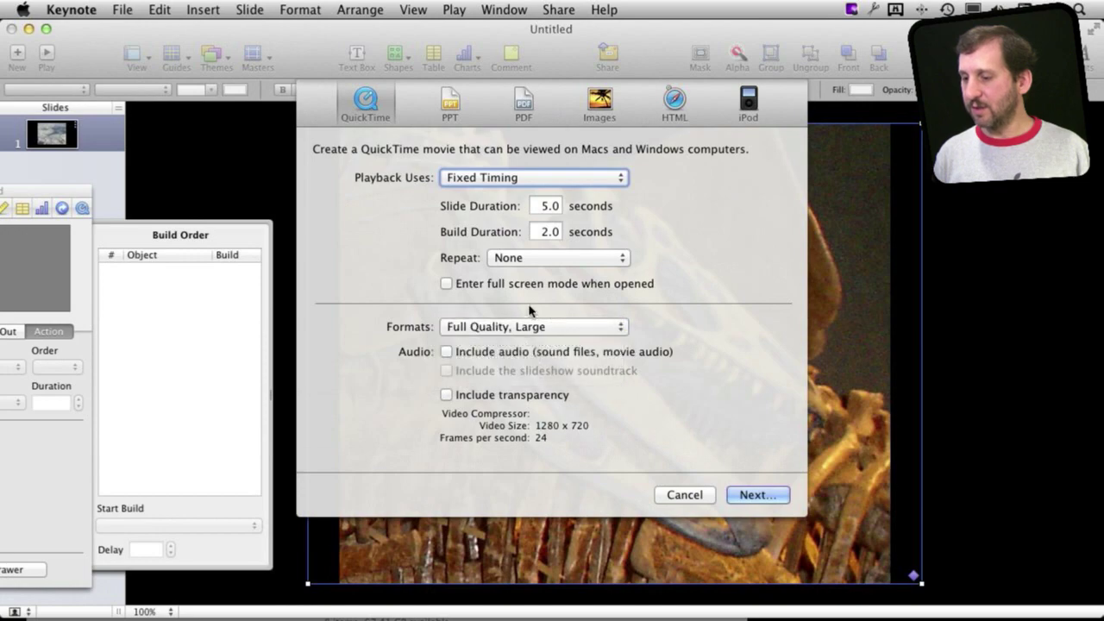
click(758, 494)
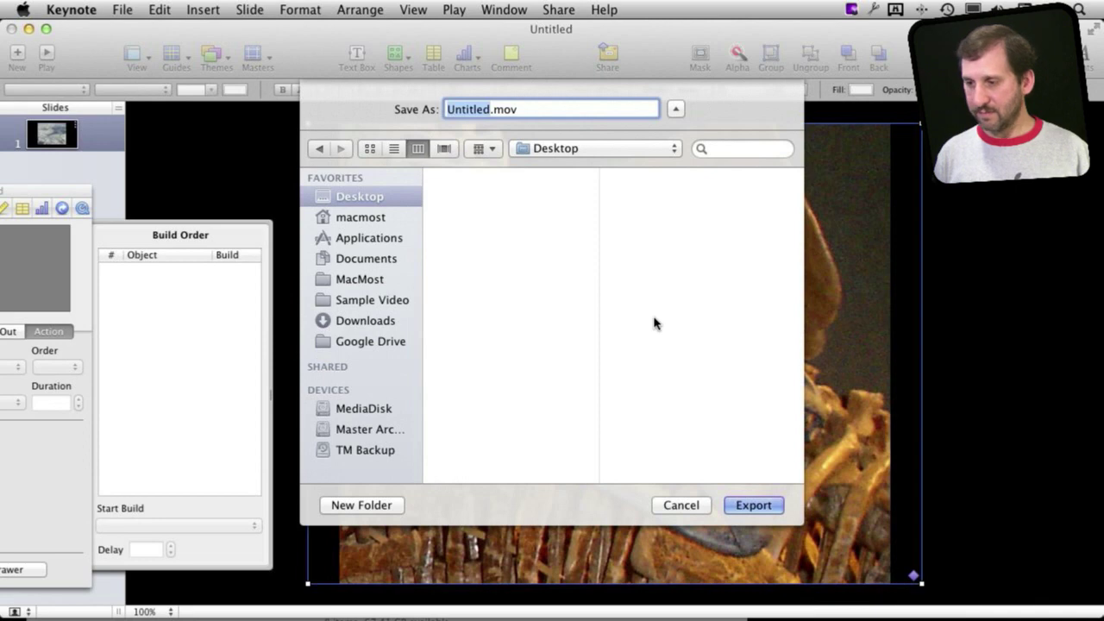
- Export Untitled.mov to the Desktop and play it in QuickTime Player
click(740, 505)
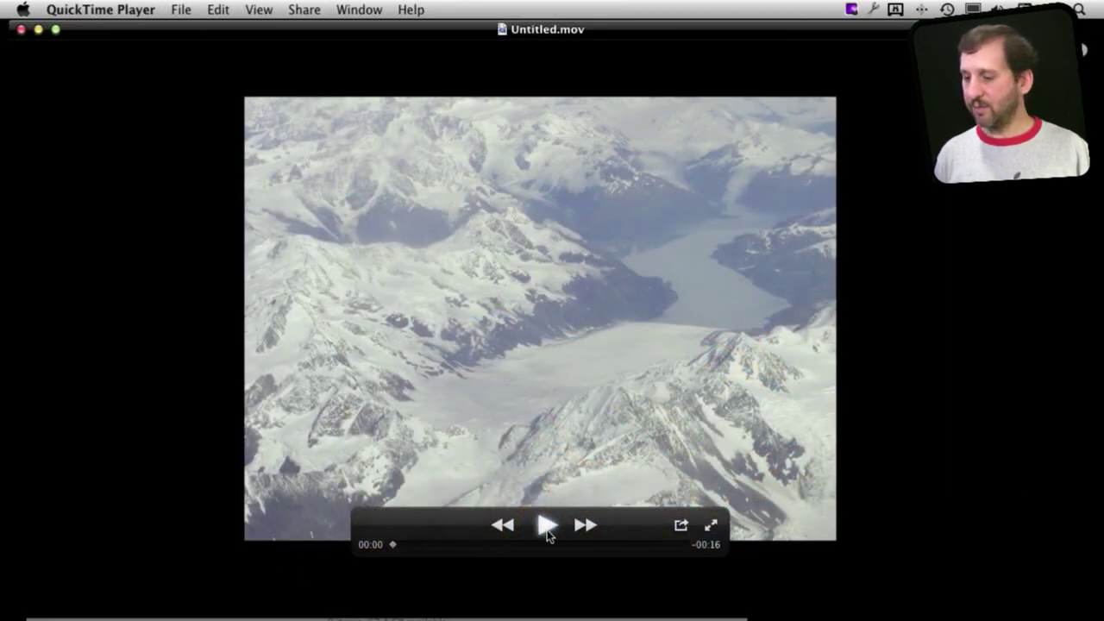
click(548, 526)
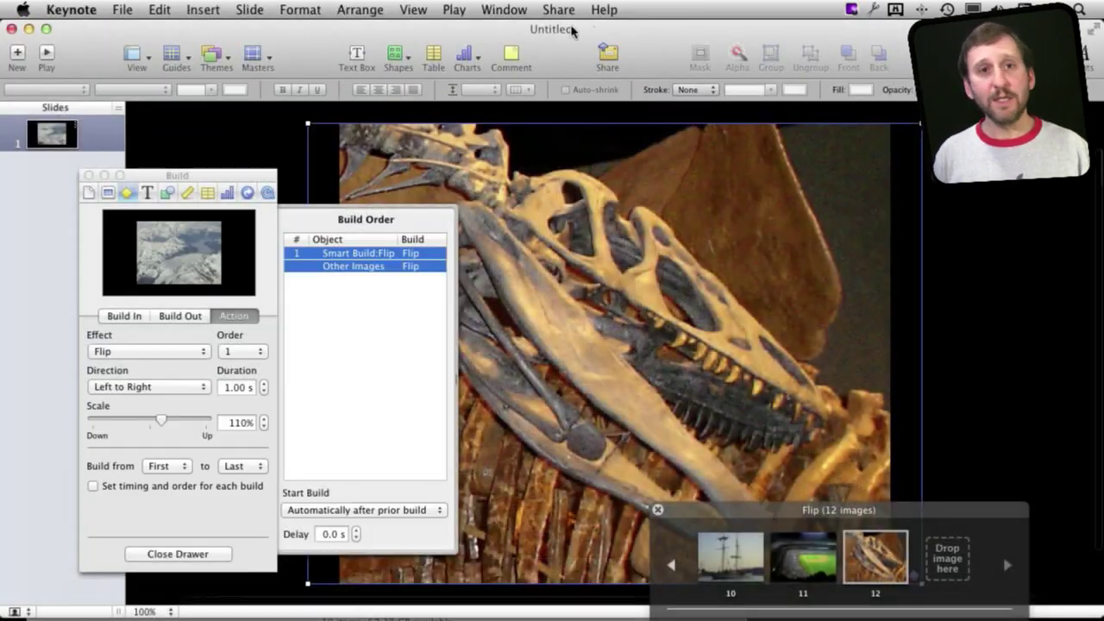
- Set the Document slide size to 1920 x 1080, replacing 1280 x 720
click(89, 193)
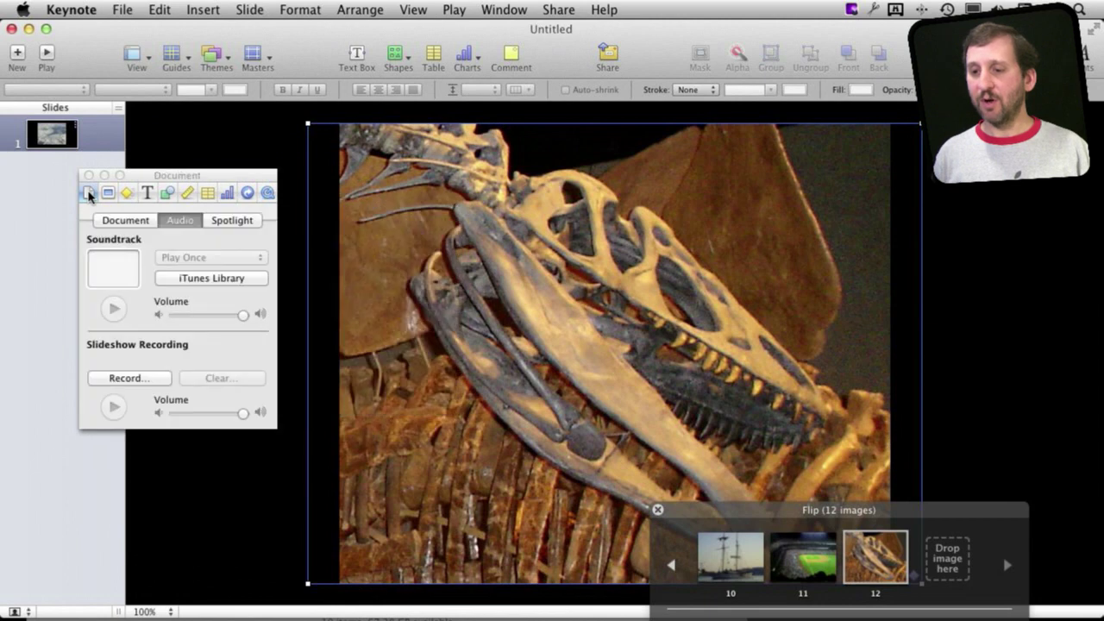
click(127, 221)
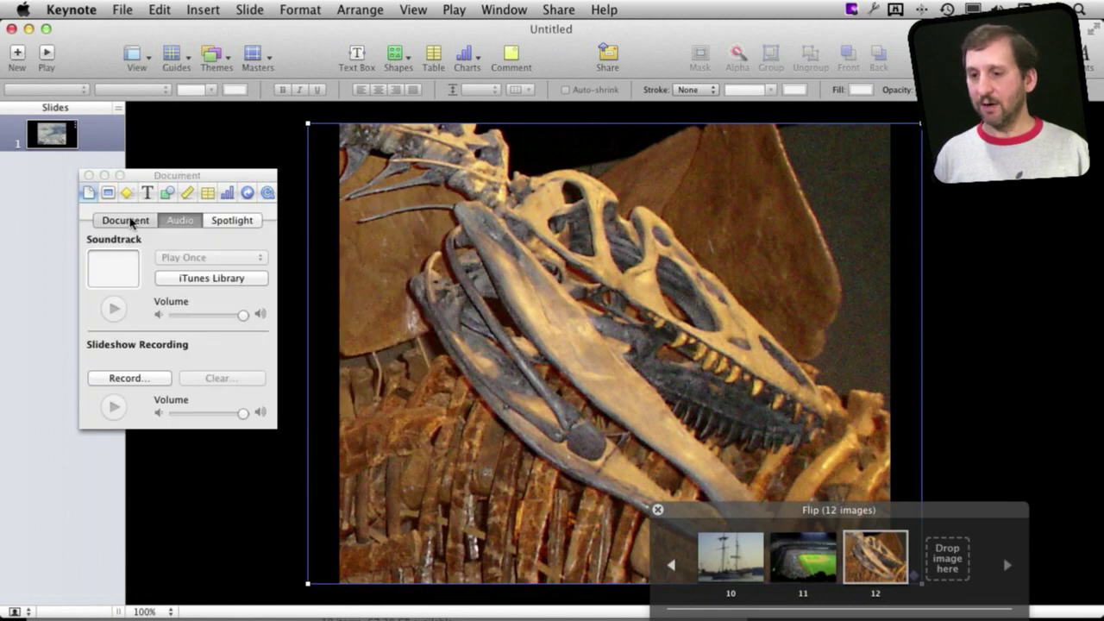
click(198, 428)
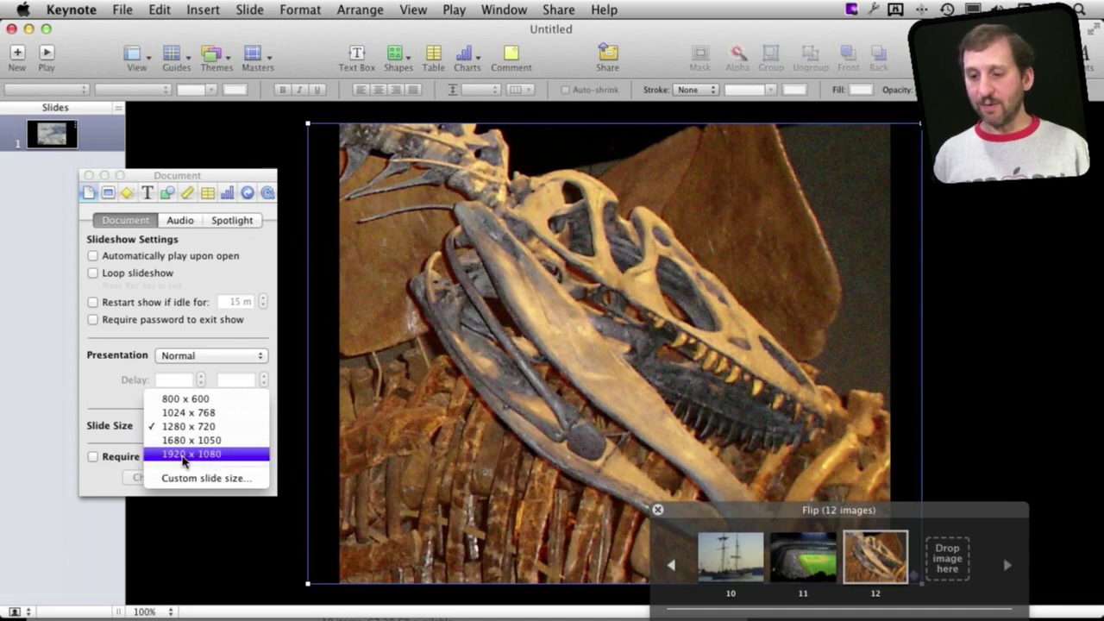
click(183, 454)
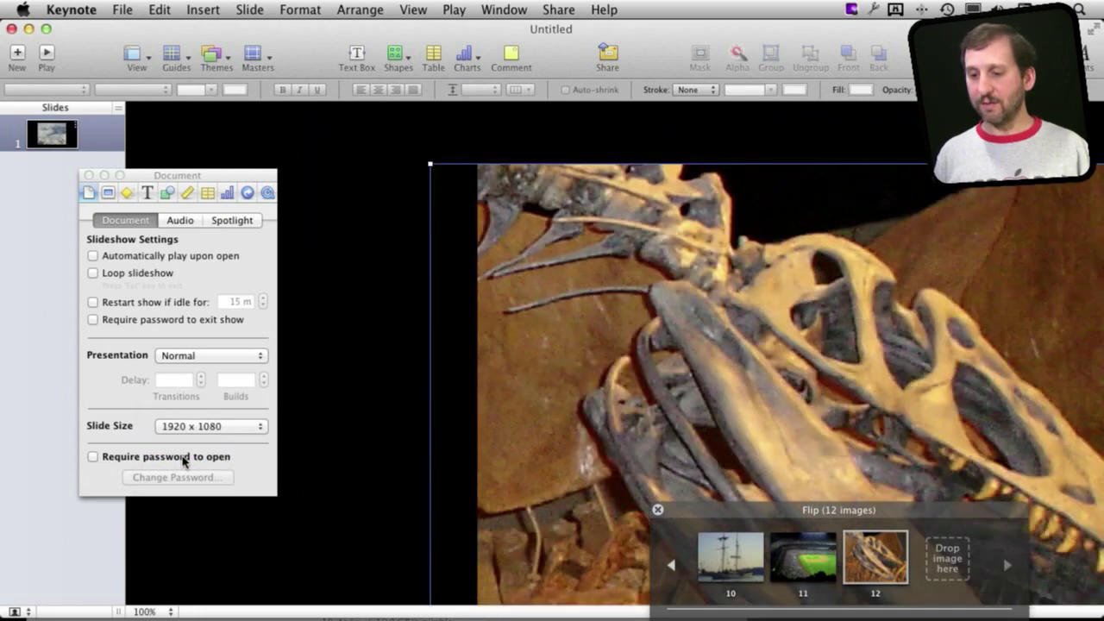